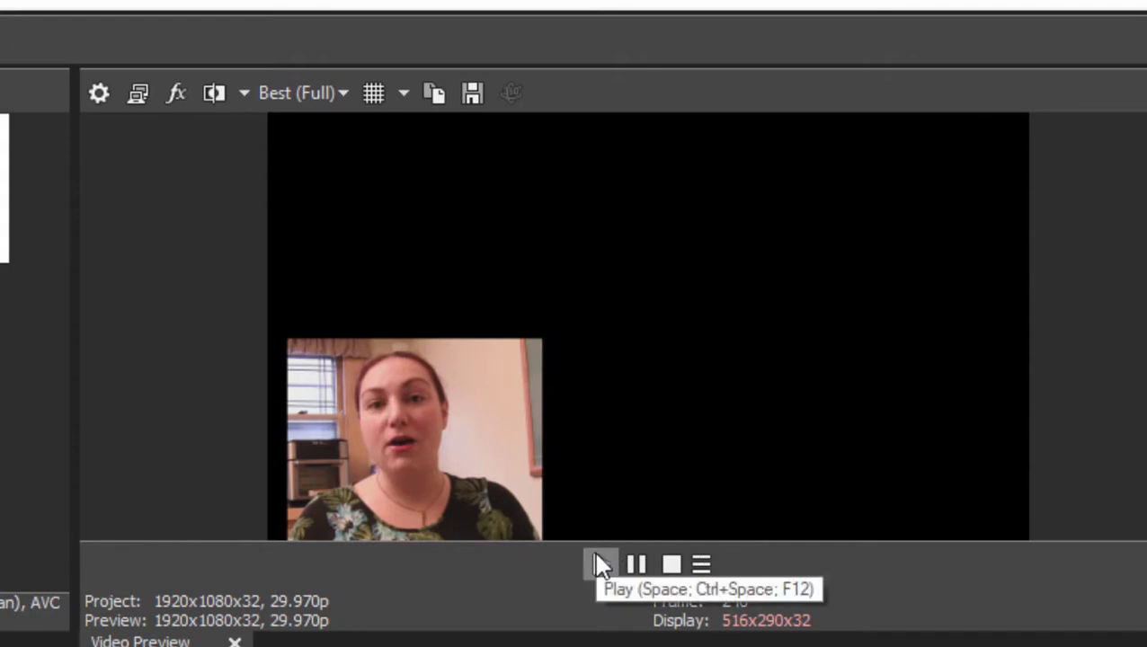
Step: Play a short stretch of the project preview and return the playhead to the start of the timeline
left_click(601, 564)
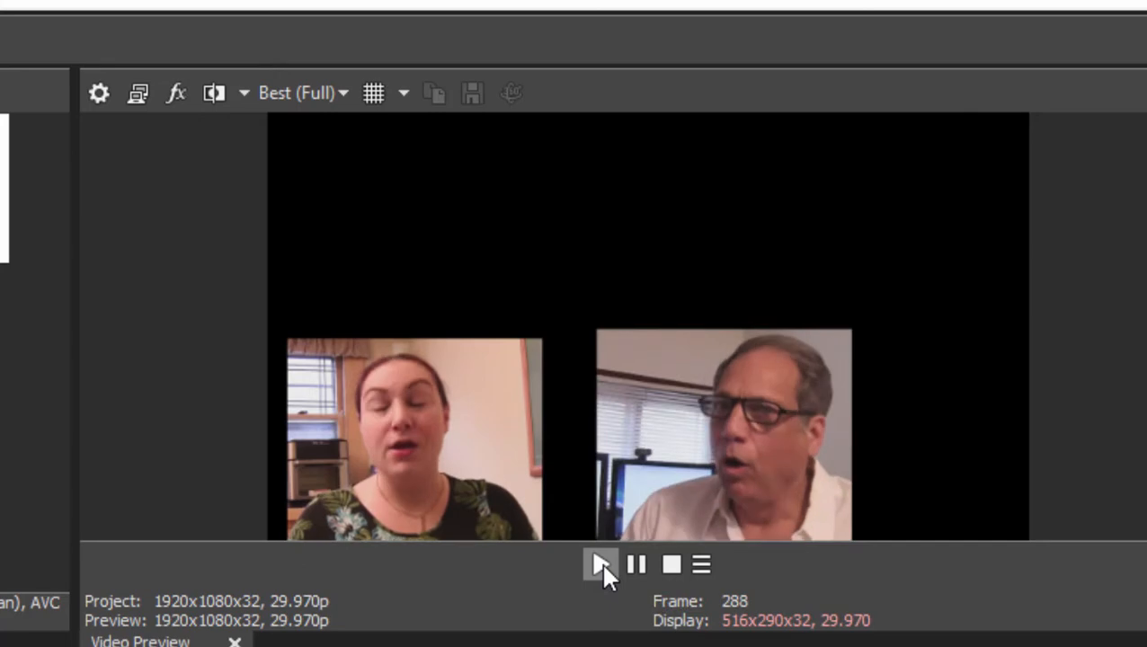
left_click(636, 564)
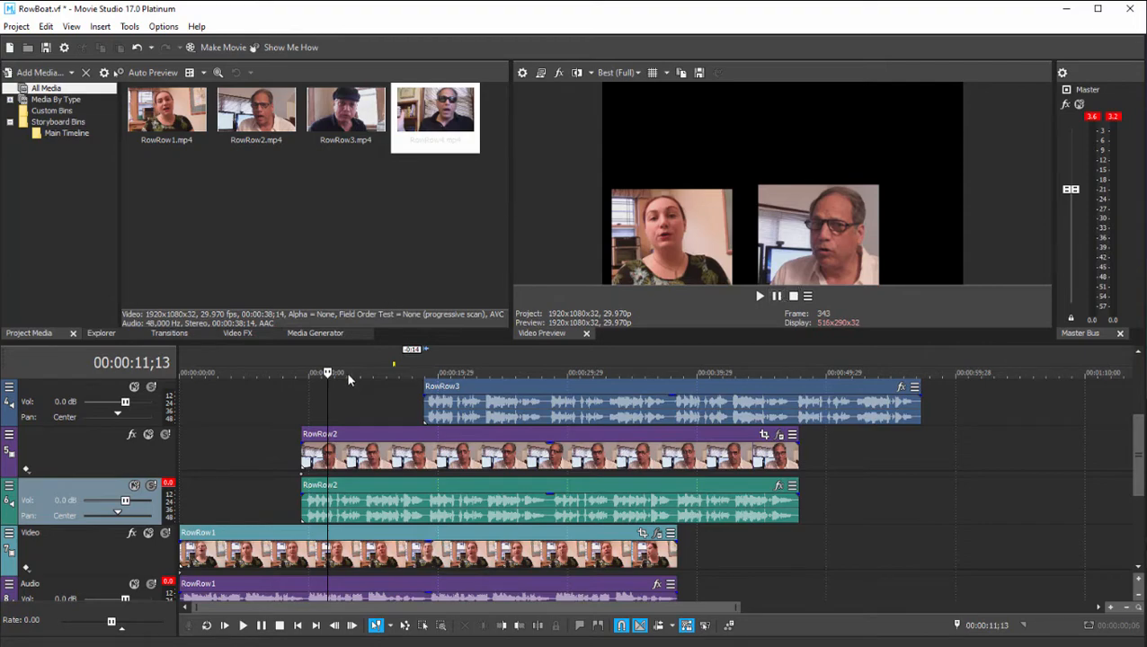
left_click_drag(327, 372, 180, 372)
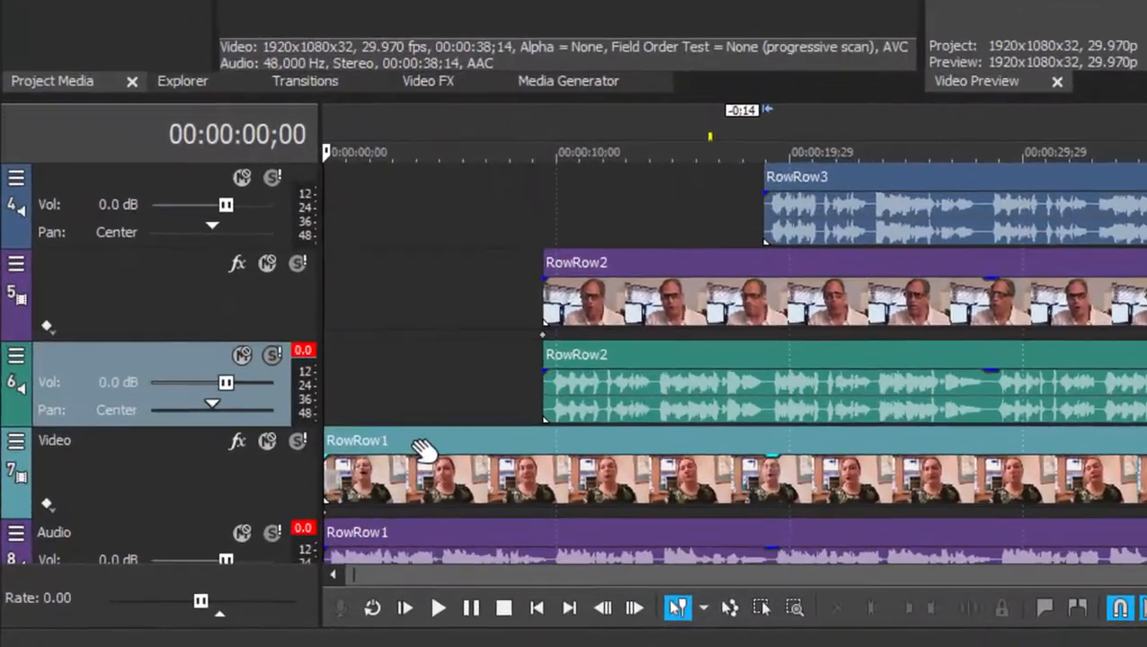
Step: Place the playhead at 00:00:00;11, just before the singing begins in the RowRow1 audio
left_click(422, 447)
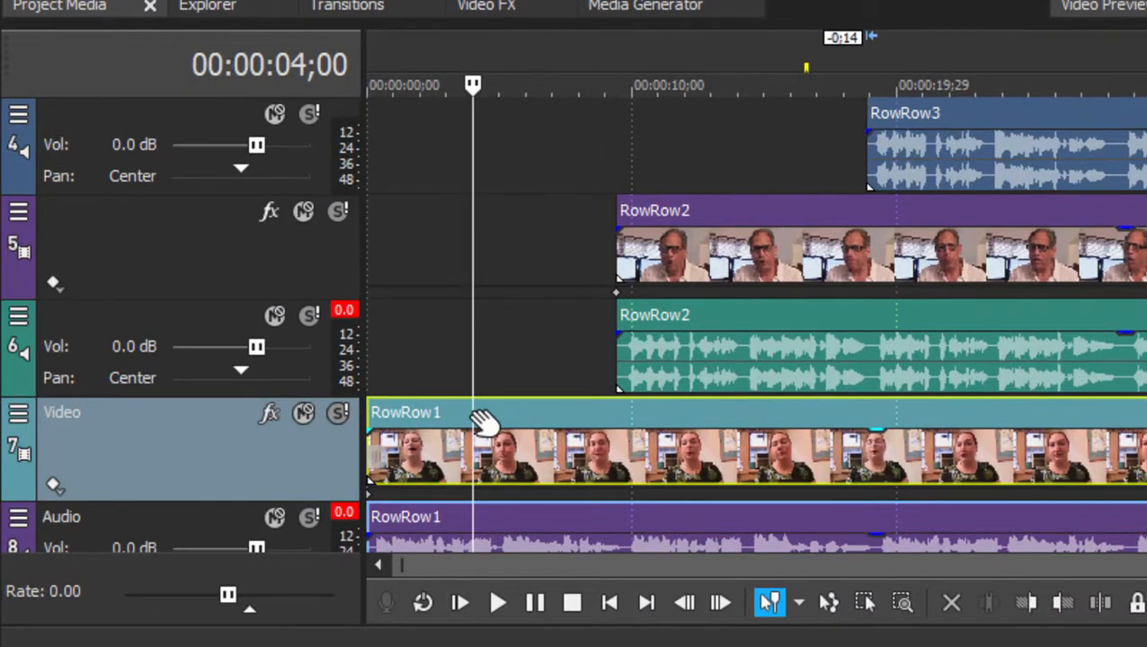
left_click_drag(469, 125, 399, 109)
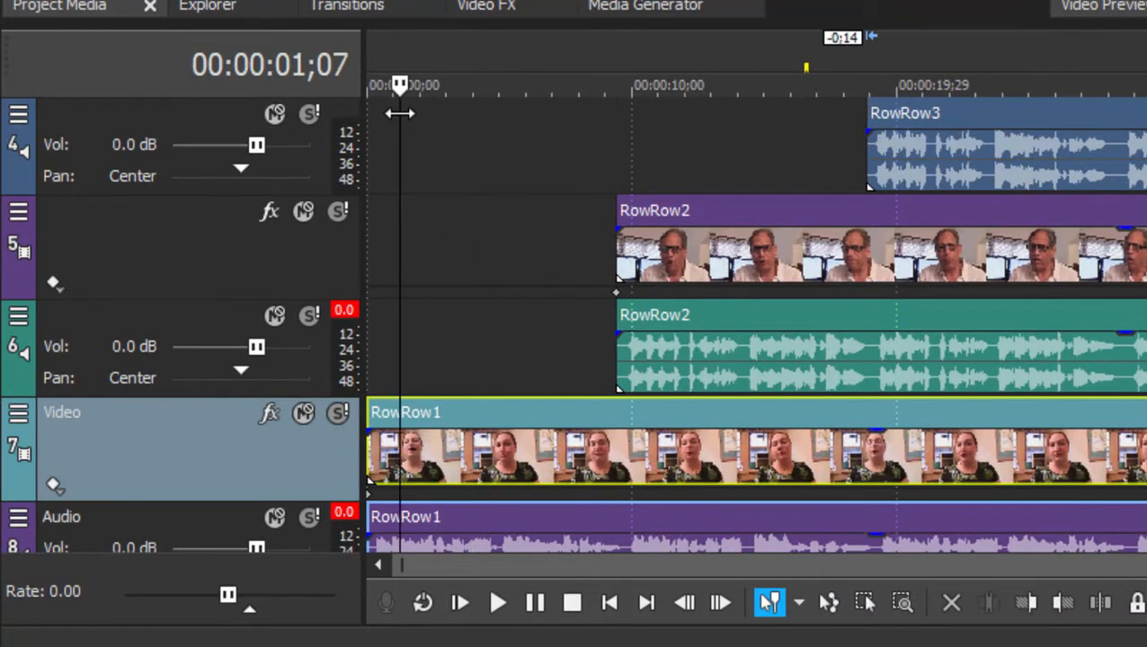
scroll(399, 113, "up", 2)
scroll(398, 114, "up", 4)
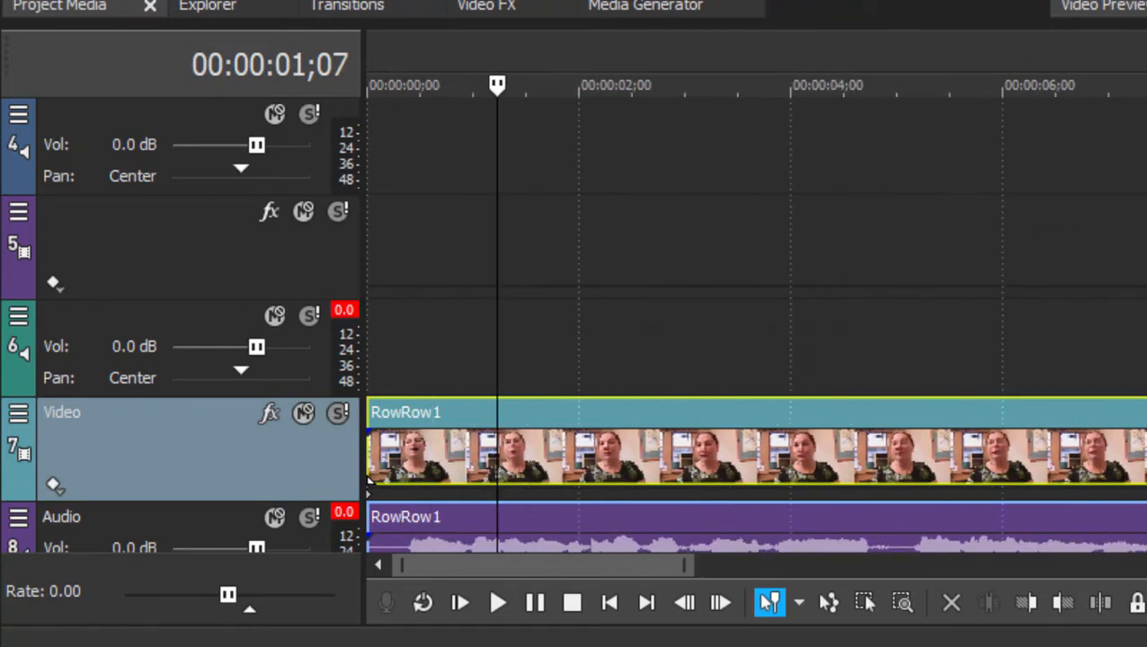
scroll(1087, 445, "down", 1)
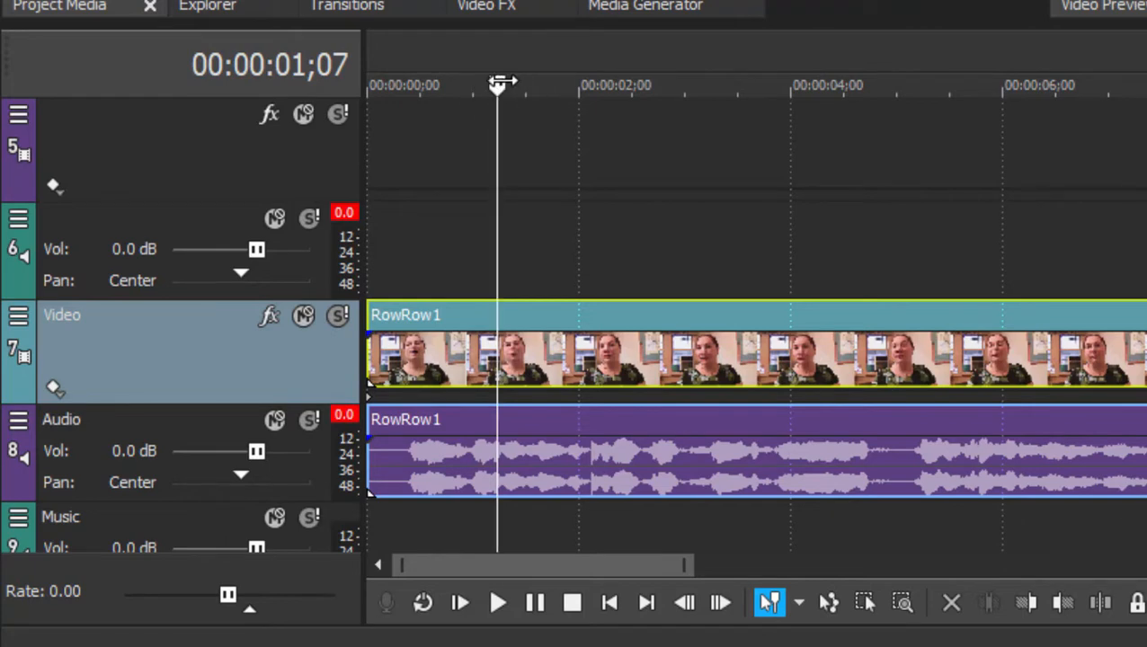
left_click_drag(499, 84, 403, 115)
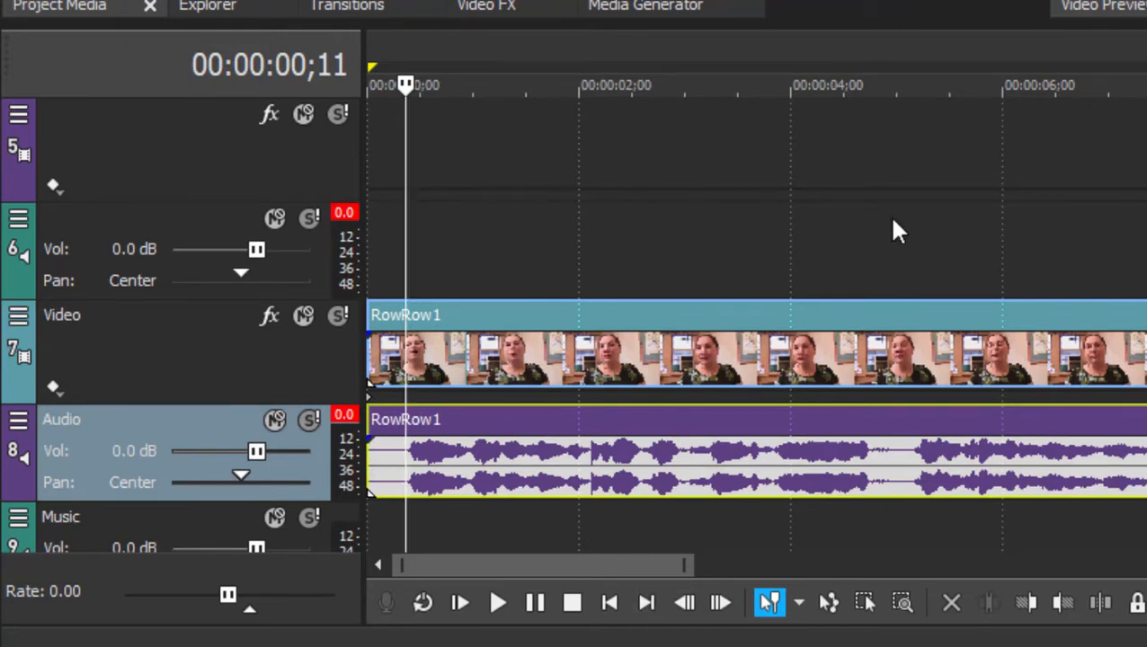
Step: Open Track Motion for the RowRow1 video track and add a position keyframe at 00:00:00;11 with cursor sync enabled
left_click(19, 318)
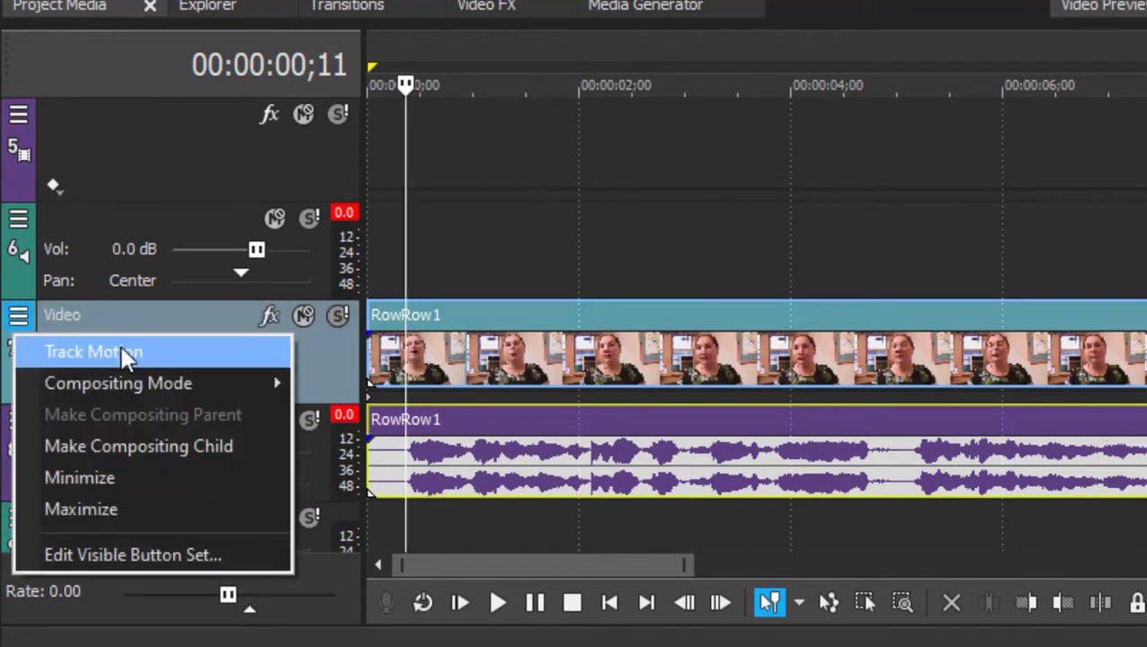
left_click(57, 355)
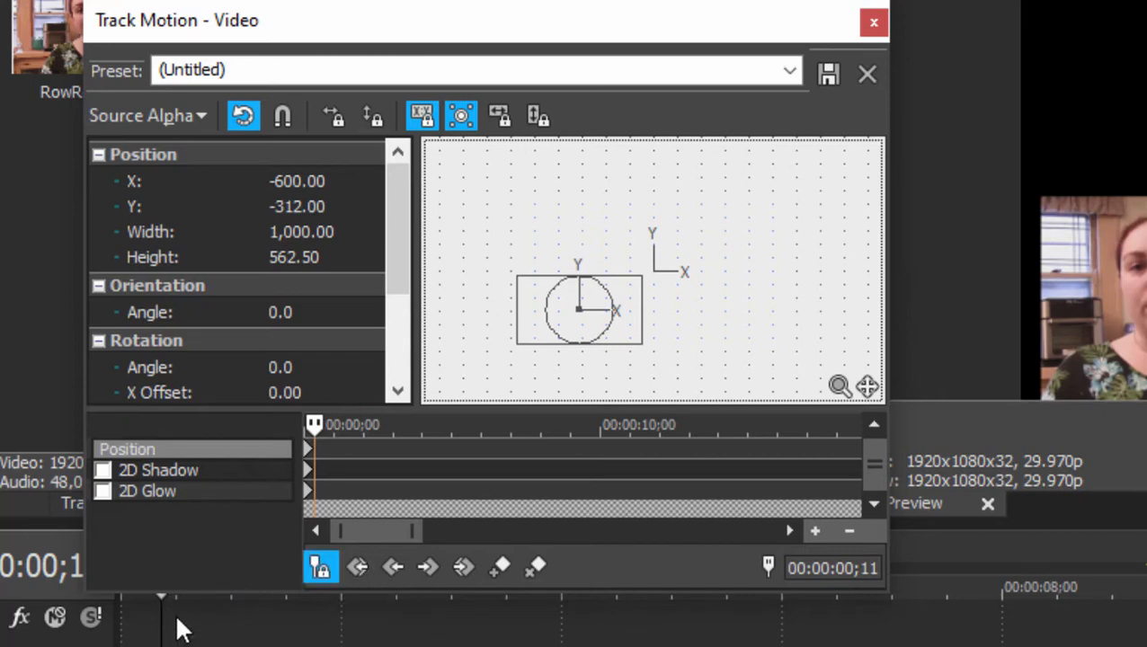
left_click(319, 567)
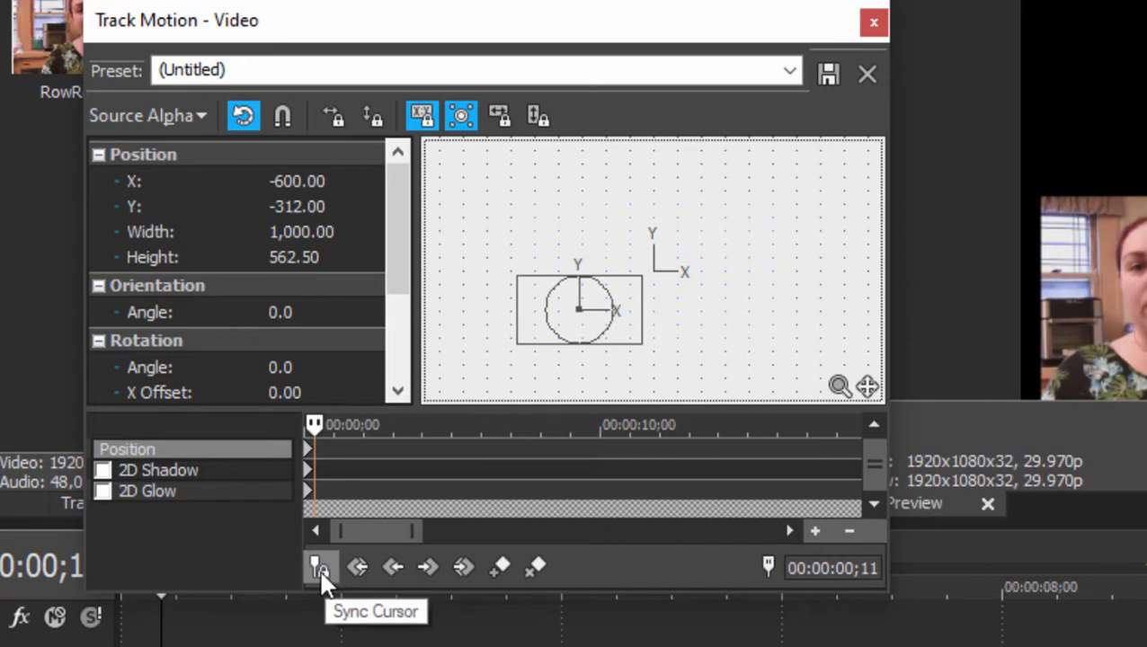
left_click(320, 568)
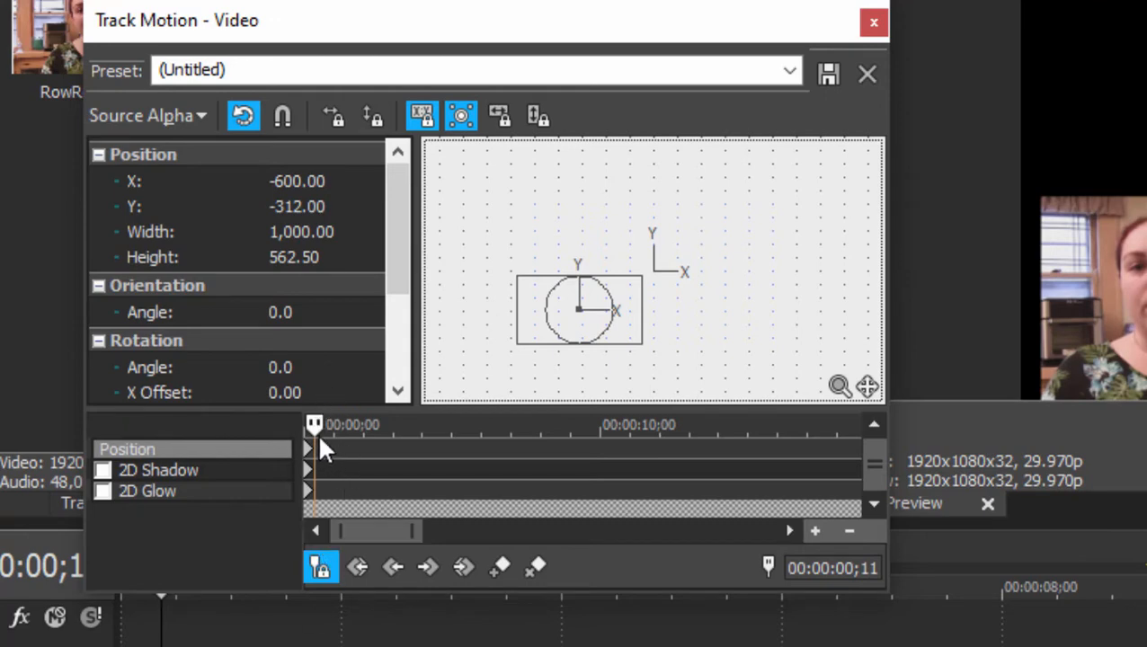
left_click(492, 569)
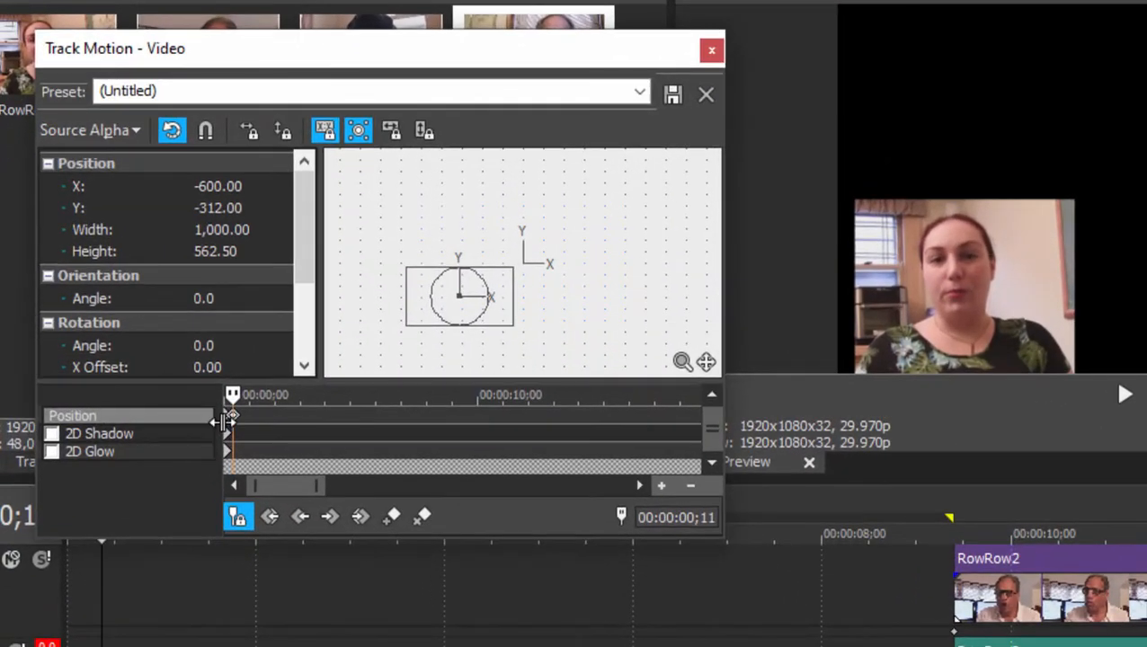
Step: Go to the first position keyframe at 00:00:00;00 and set the track's width to 0
left_click(270, 516)
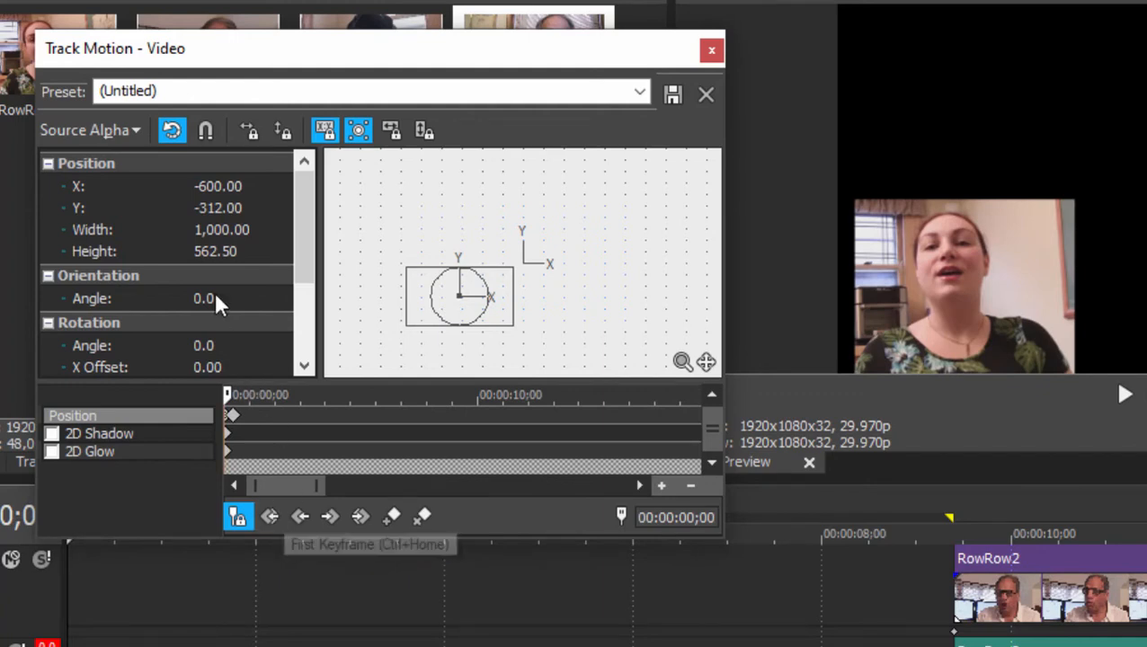
left_click(226, 229)
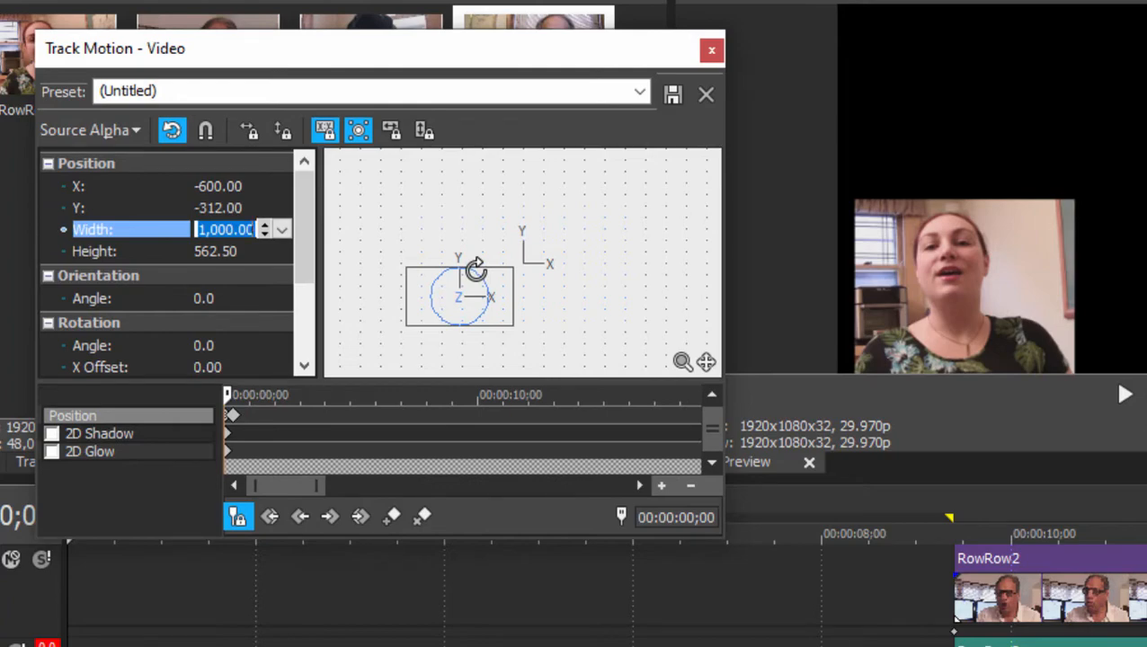
type("0")
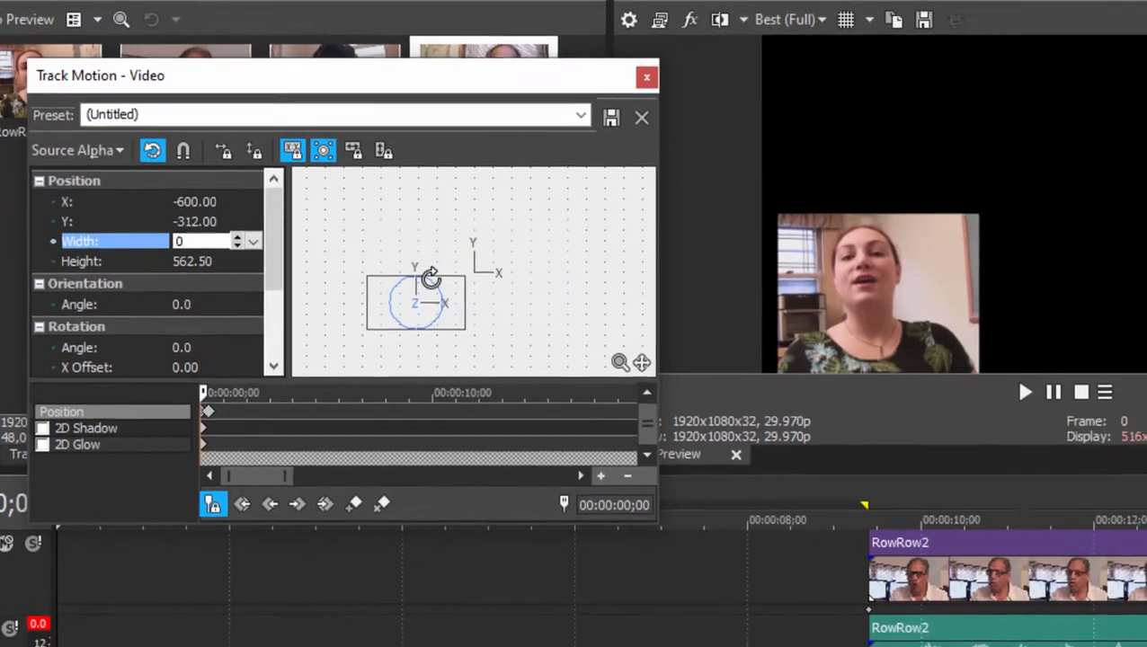
key("Tab")
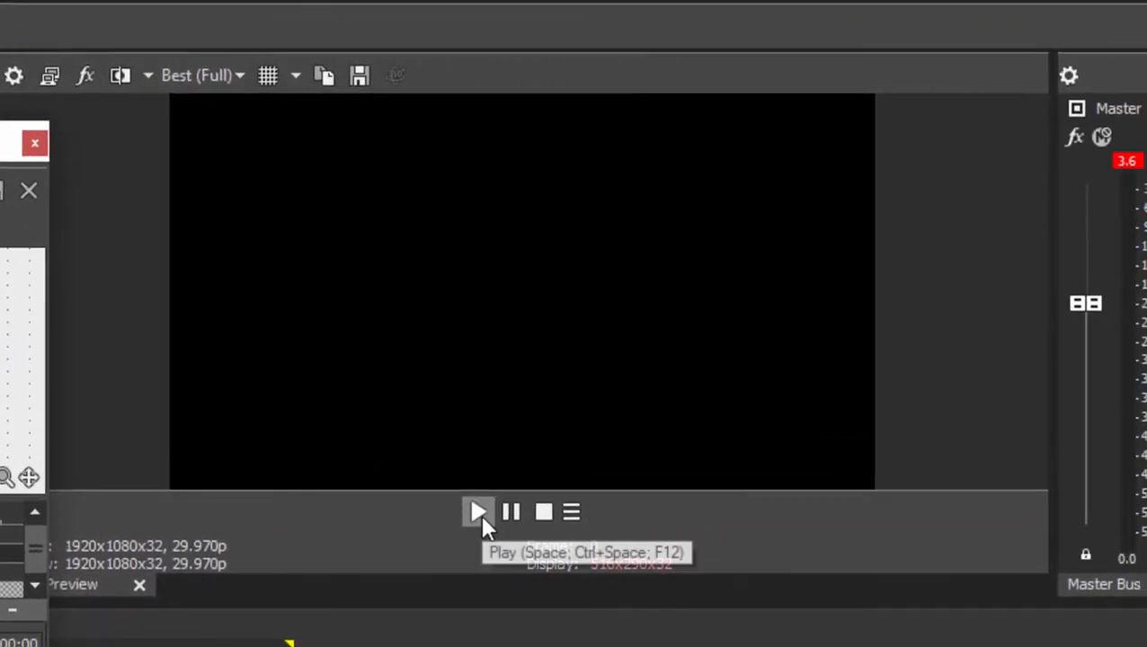
Step: Play the opening and scrub between the first two keyframes to check how the RowRow1 picture grows
left_click(477, 513)
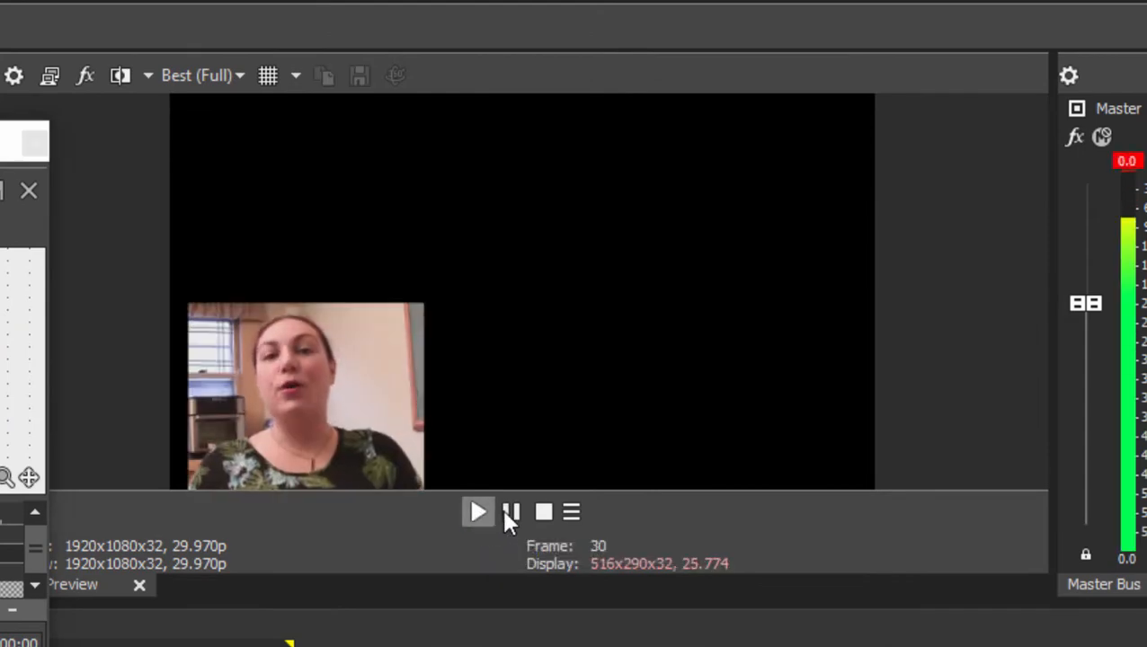
left_click(510, 512)
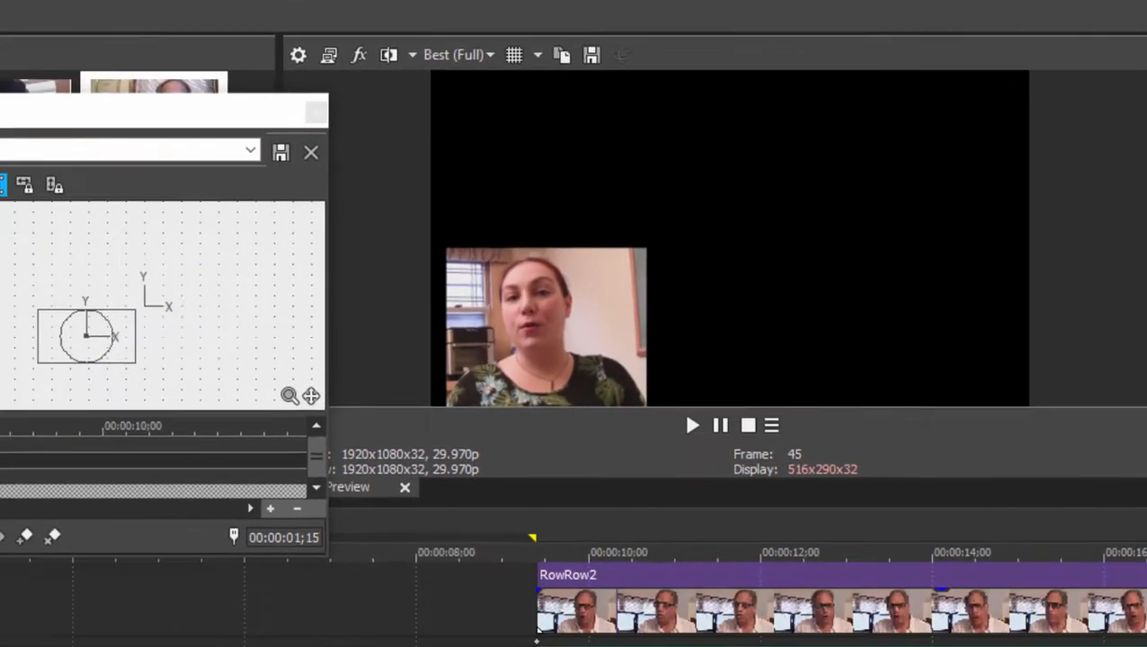
left_click(150, 358)
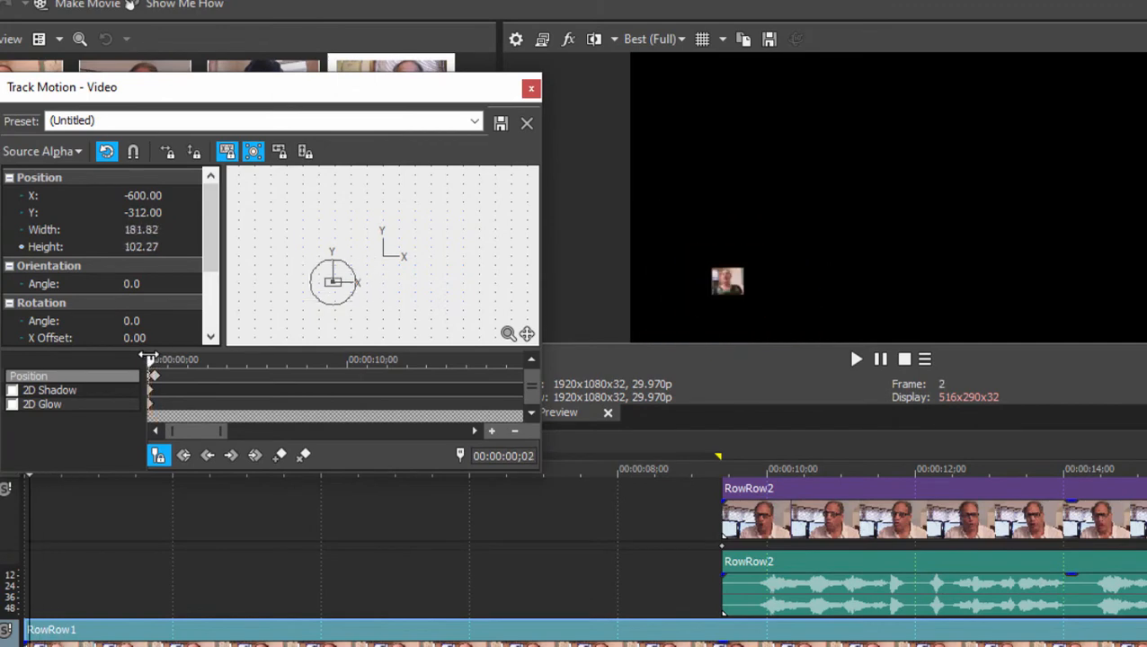
left_click_drag(148, 355, 152, 358)
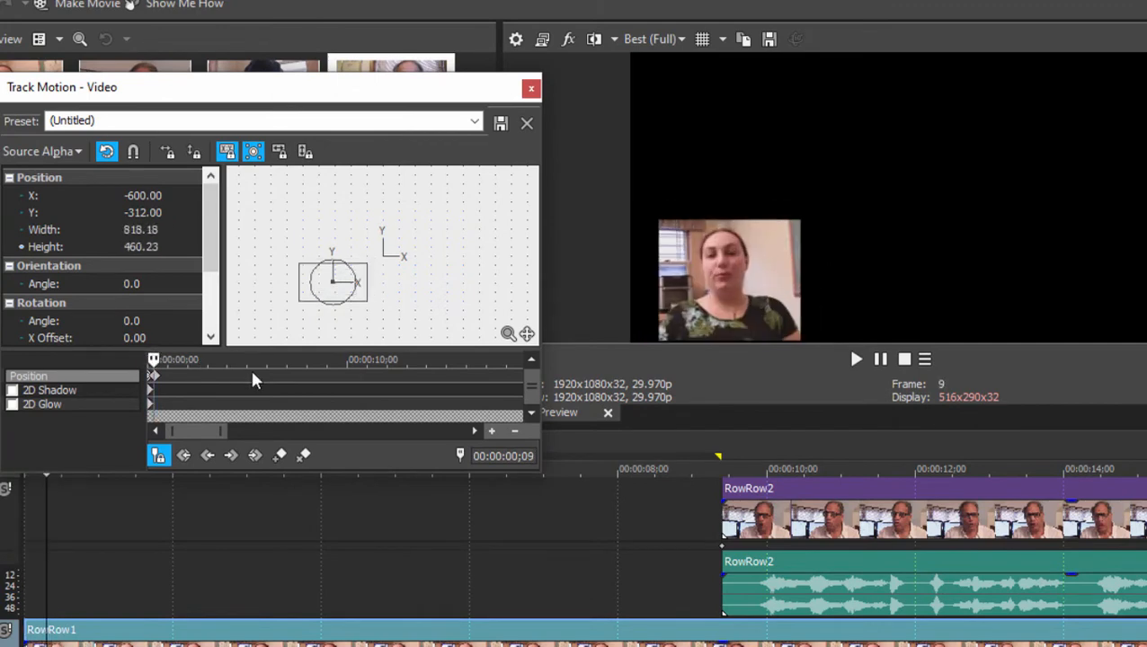
Step: Add a position keyframe to the RowRow1 video track at 00:00:37;23, shortly before the clip ends
left_click(869, 635)
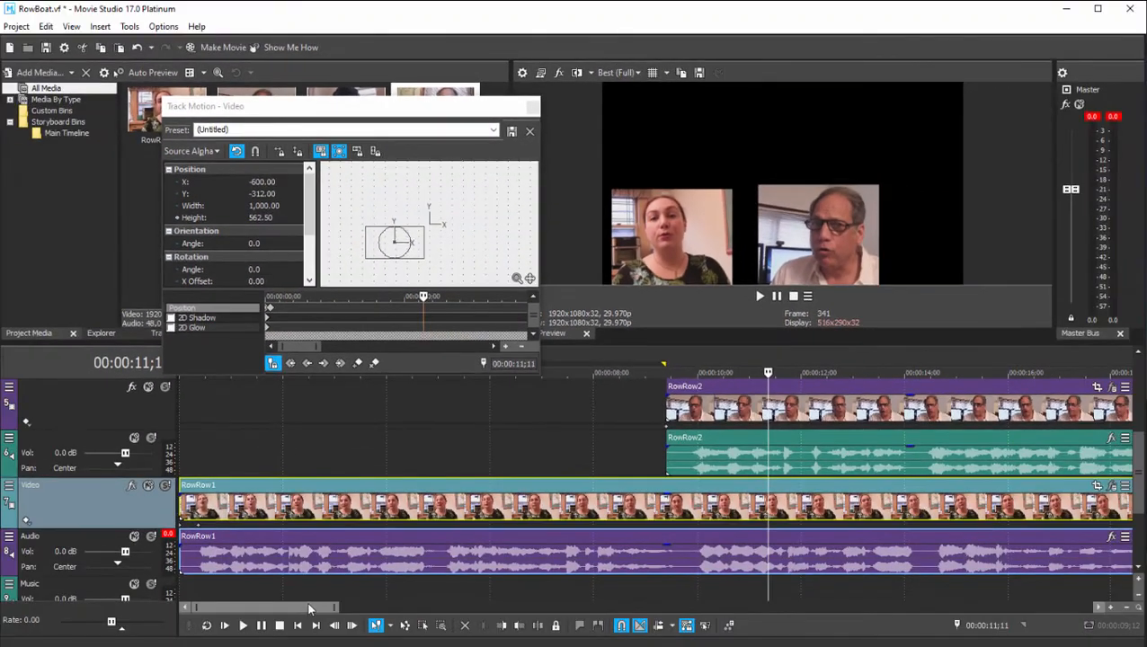
left_click_drag(307, 610, 544, 453)
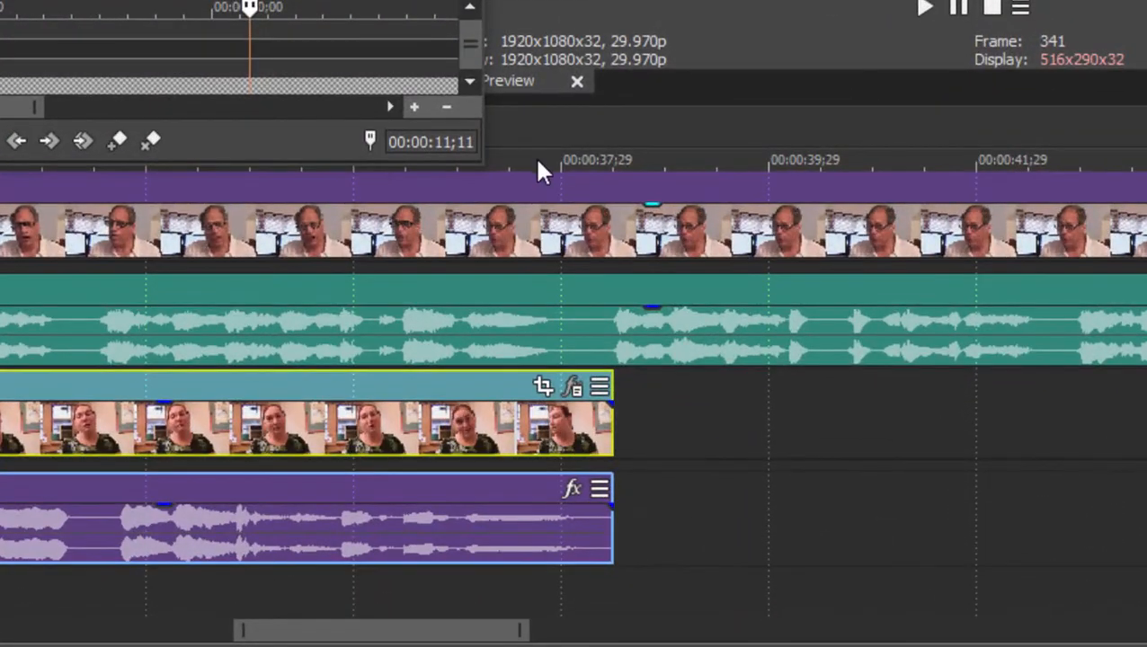
left_click(537, 159)
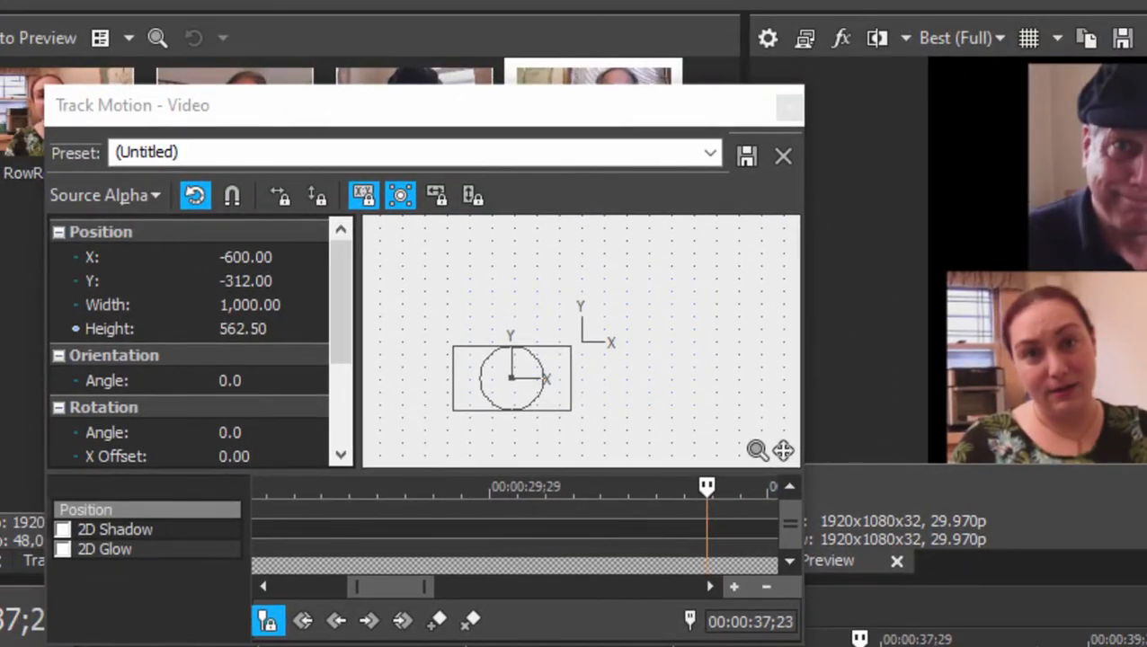
left_click(438, 622)
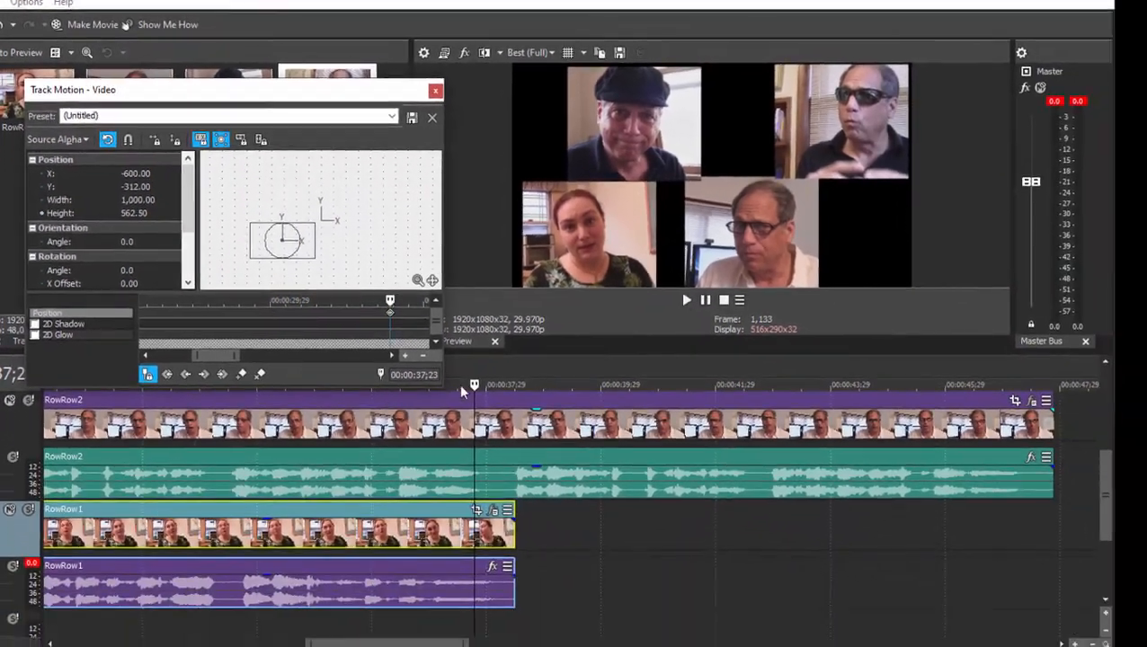
Step: Set the RowRow1 track's width to 0 at 00:00:38;08 so the picture shrinks away
left_click_drag(474, 385, 503, 386)
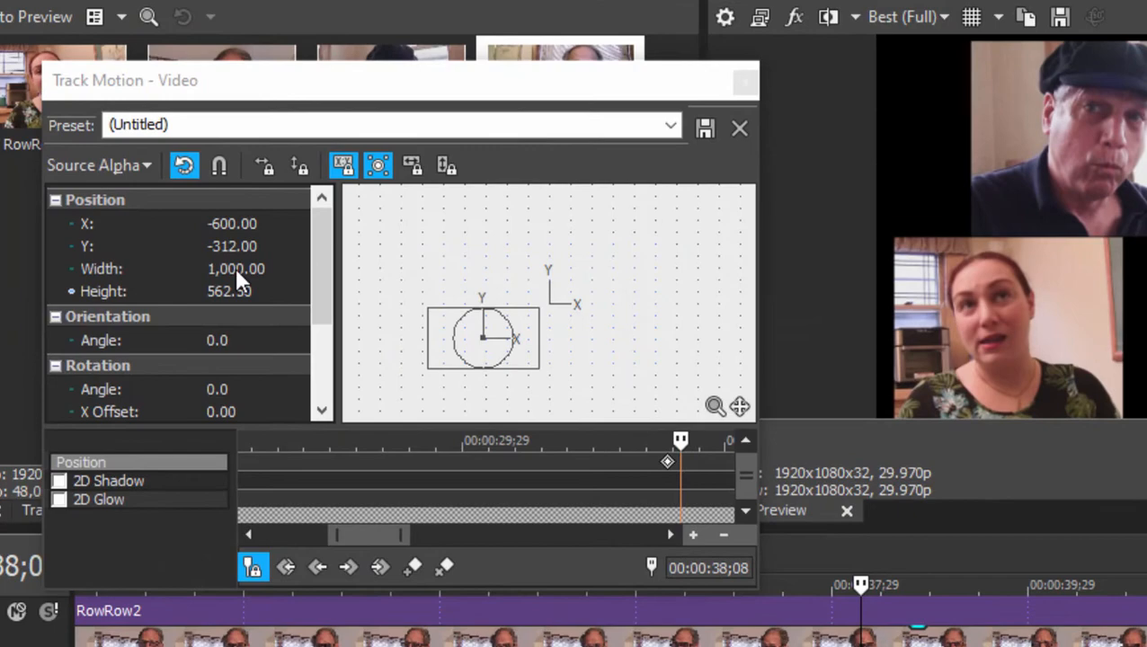
left_click(138, 200)
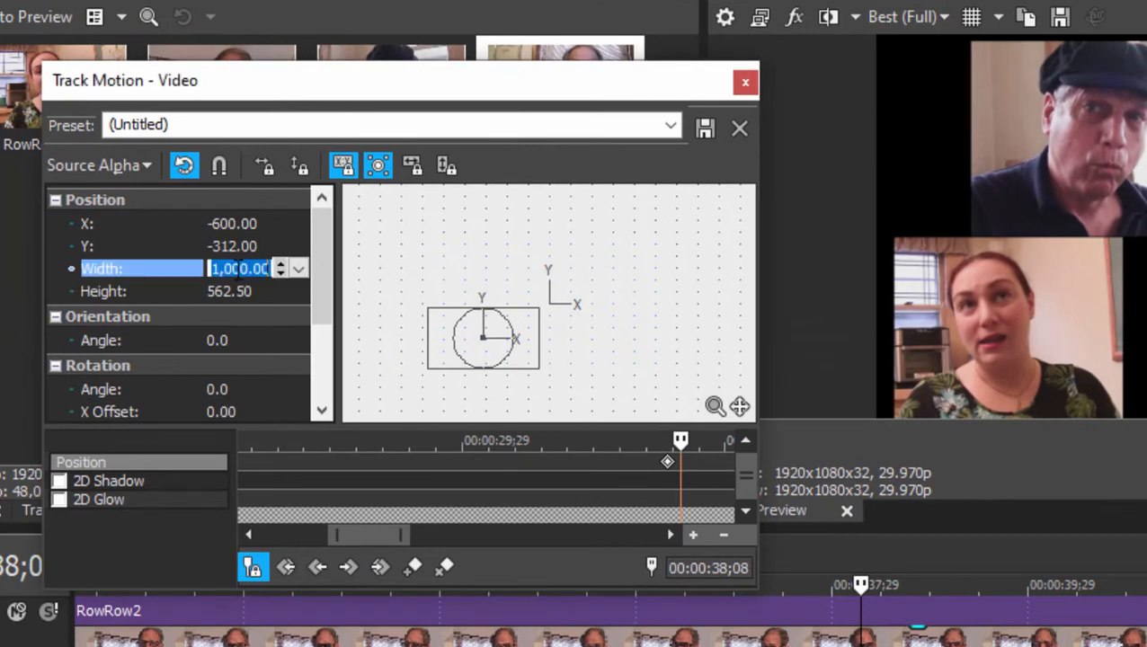
type("0")
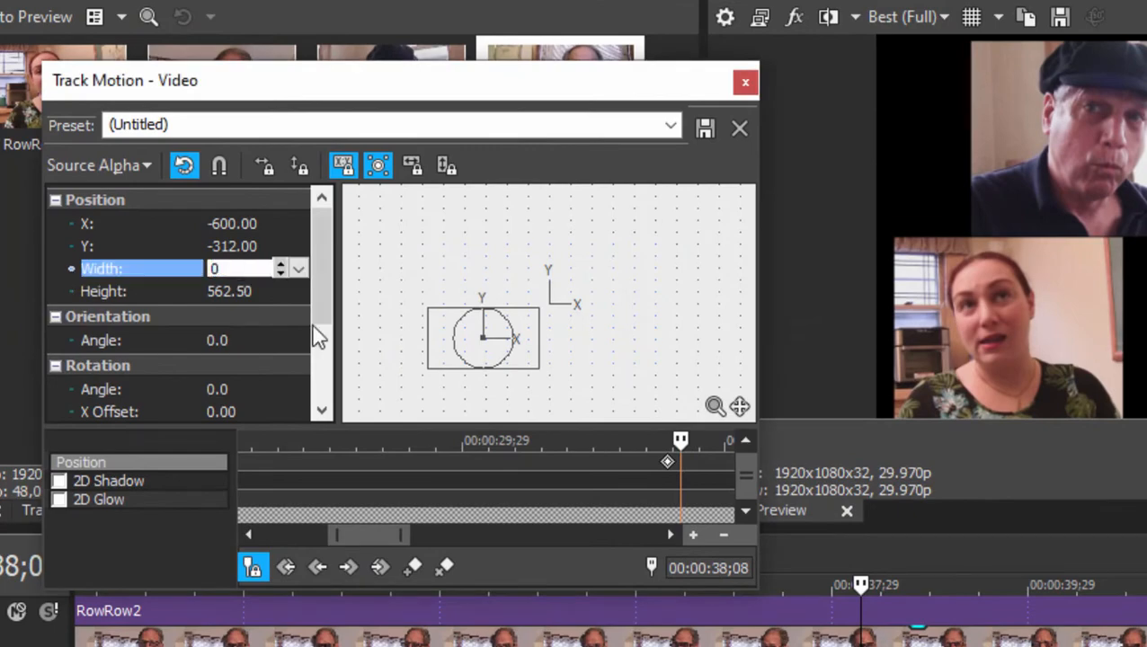
key("Tab")
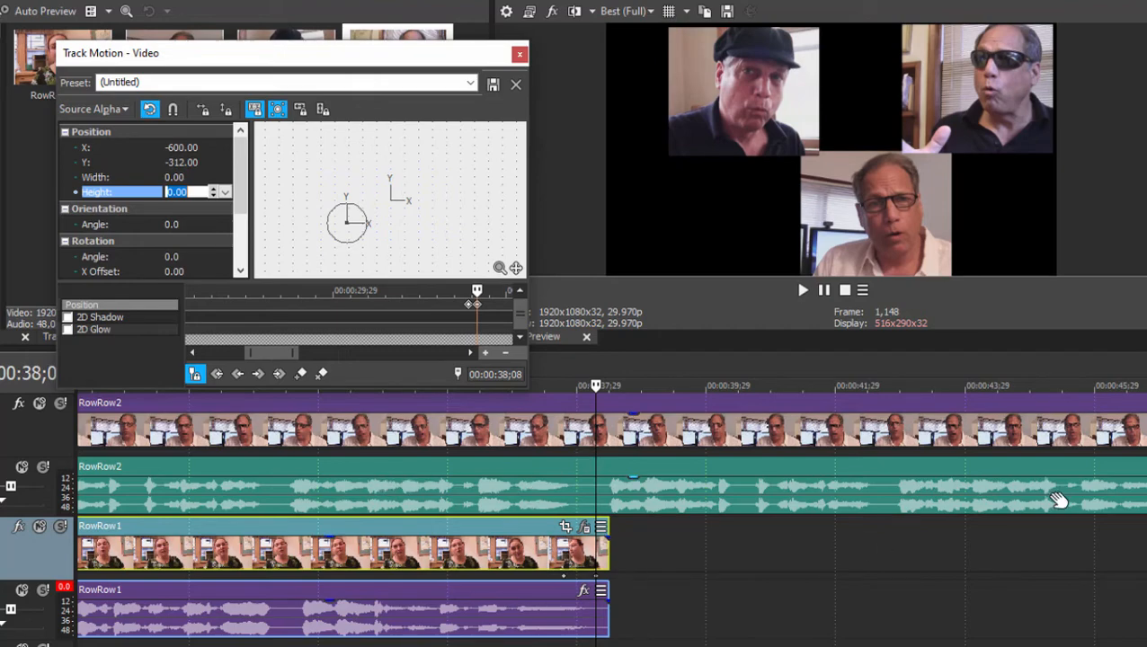
Step: Close the Track Motion window and place the playhead at 00:00:09;25, shortly after the start of the RowRow2 clip
scroll(611, 517, "up", 3)
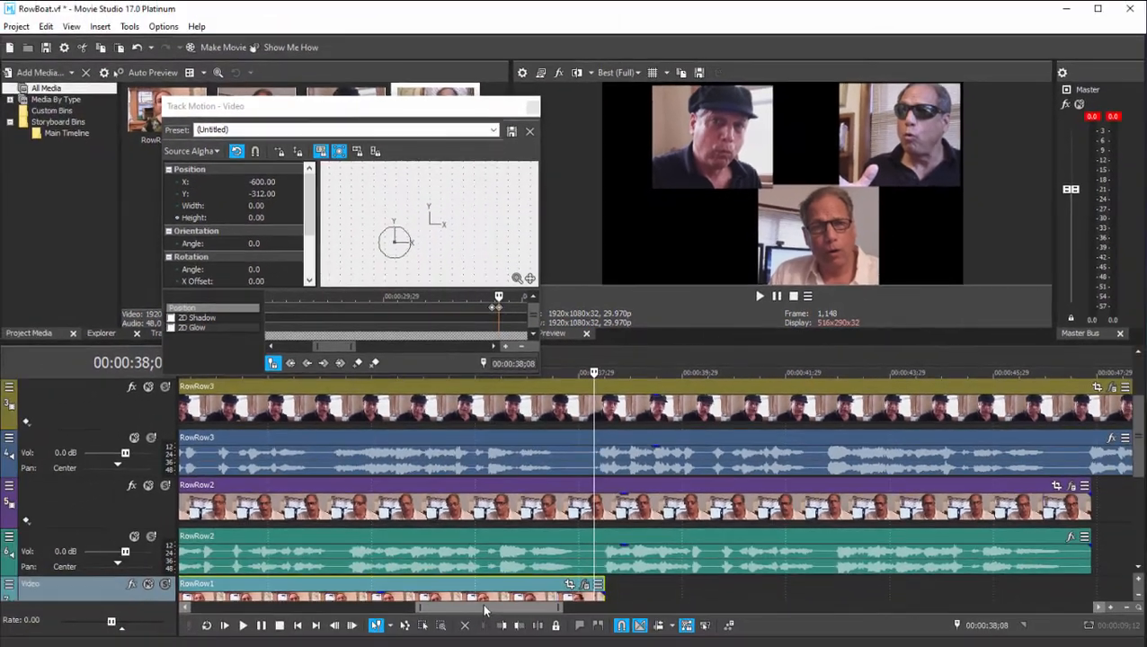
left_click_drag(487, 609, 283, 619)
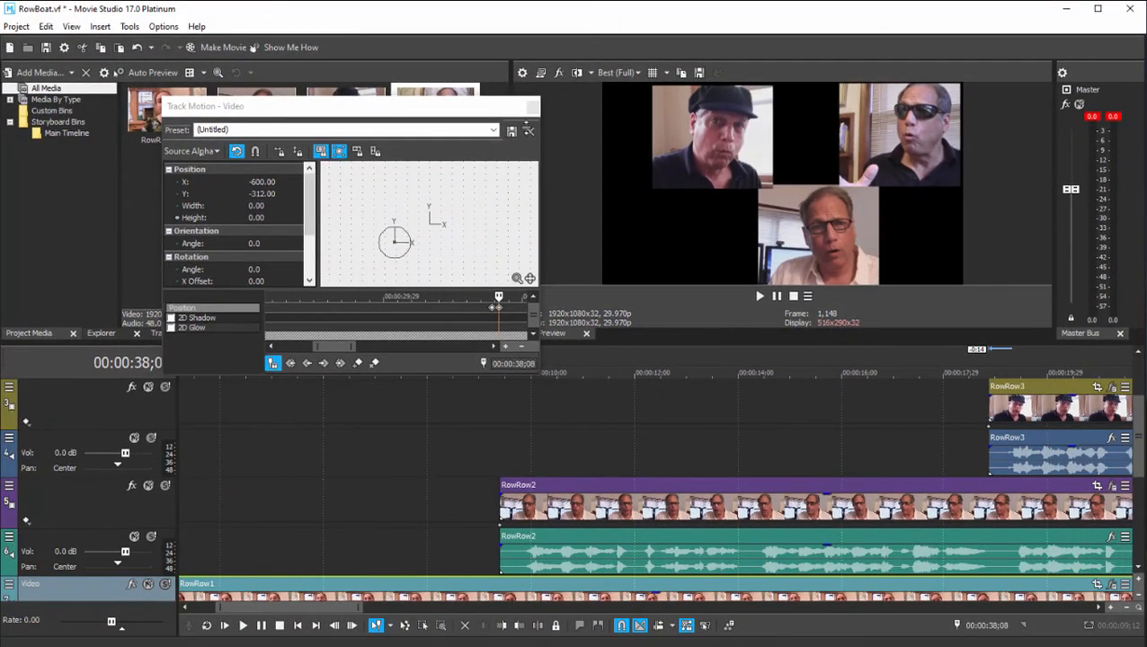
left_click(532, 106)
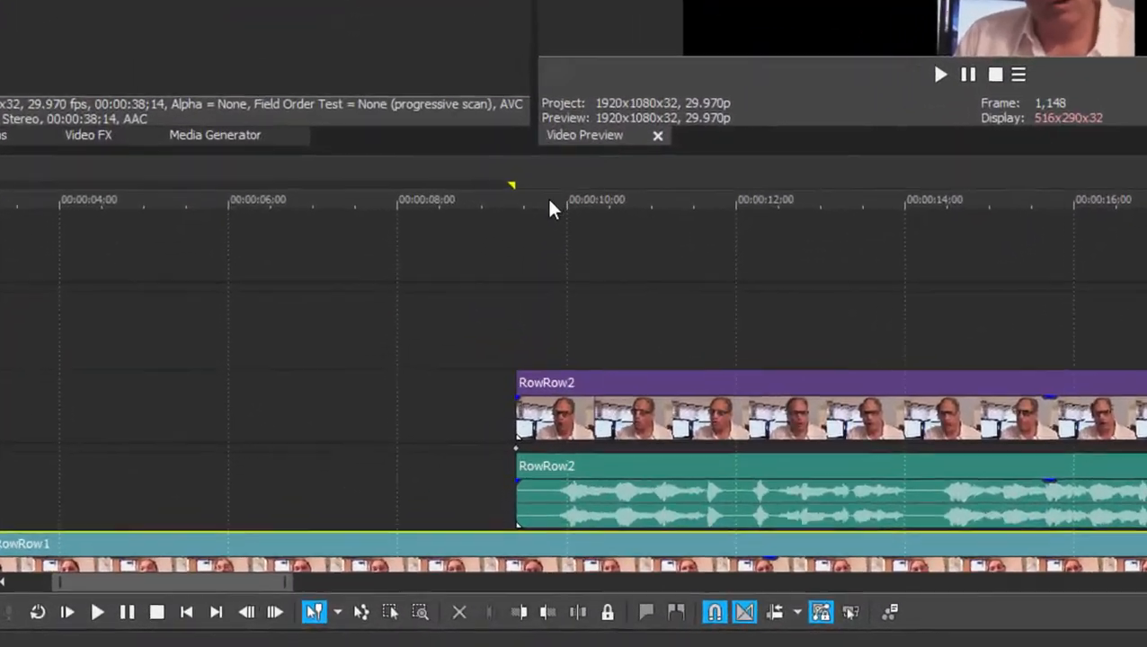
left_click(550, 202)
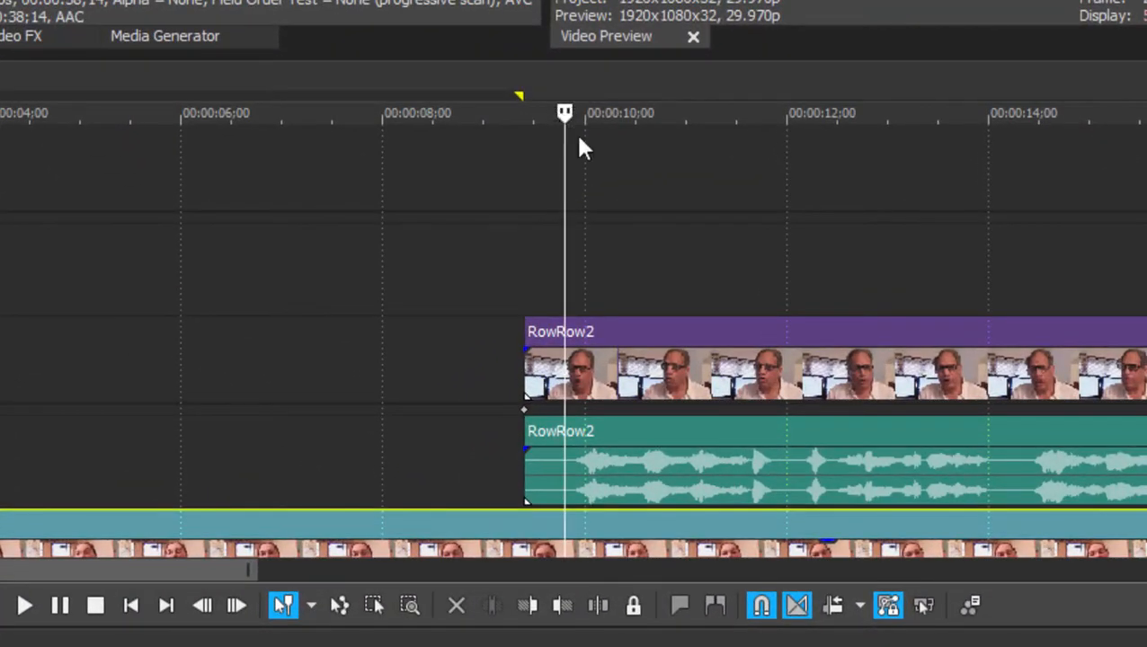
mouse_move(568, 114)
left_mouse_down()
mouse_move(584, 113)
mouse_move(570, 112)
left_mouse_up()
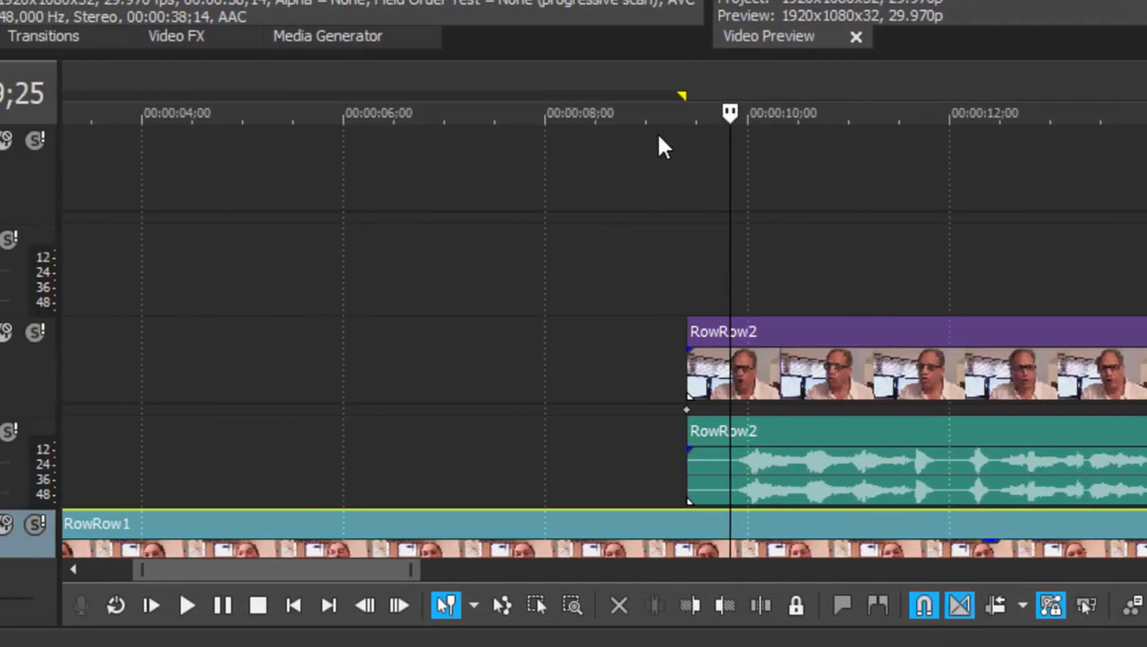
Step: Open Track Motion for the RowRow2 video track and add a position keyframe at 00:00:09;25
left_click(56, 333)
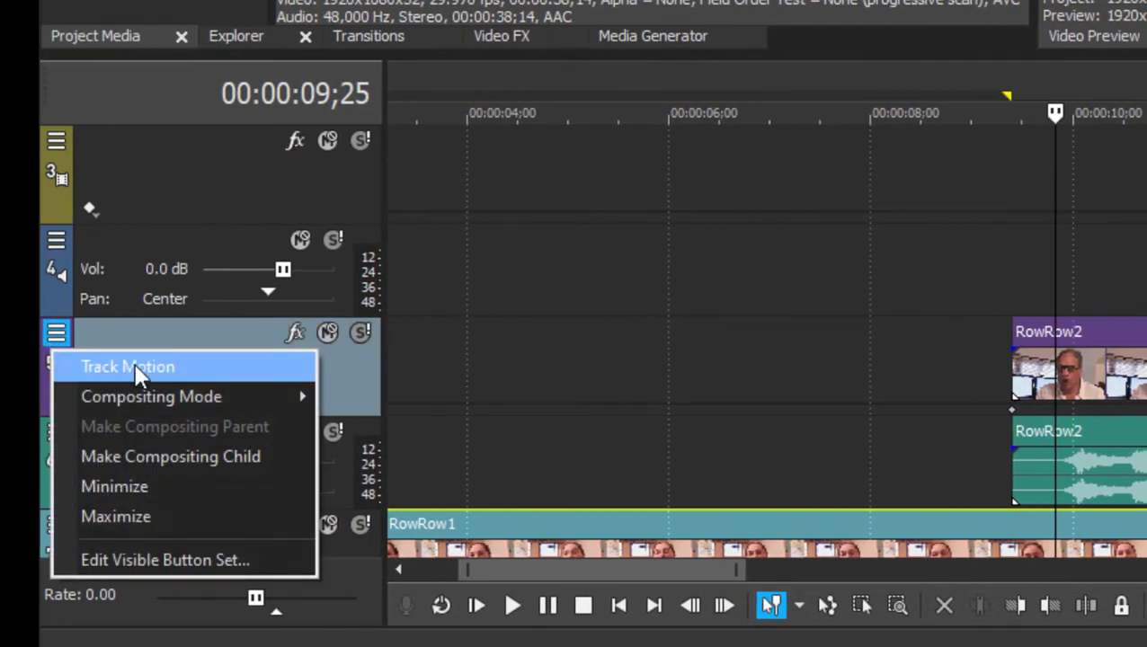
left_click(131, 367)
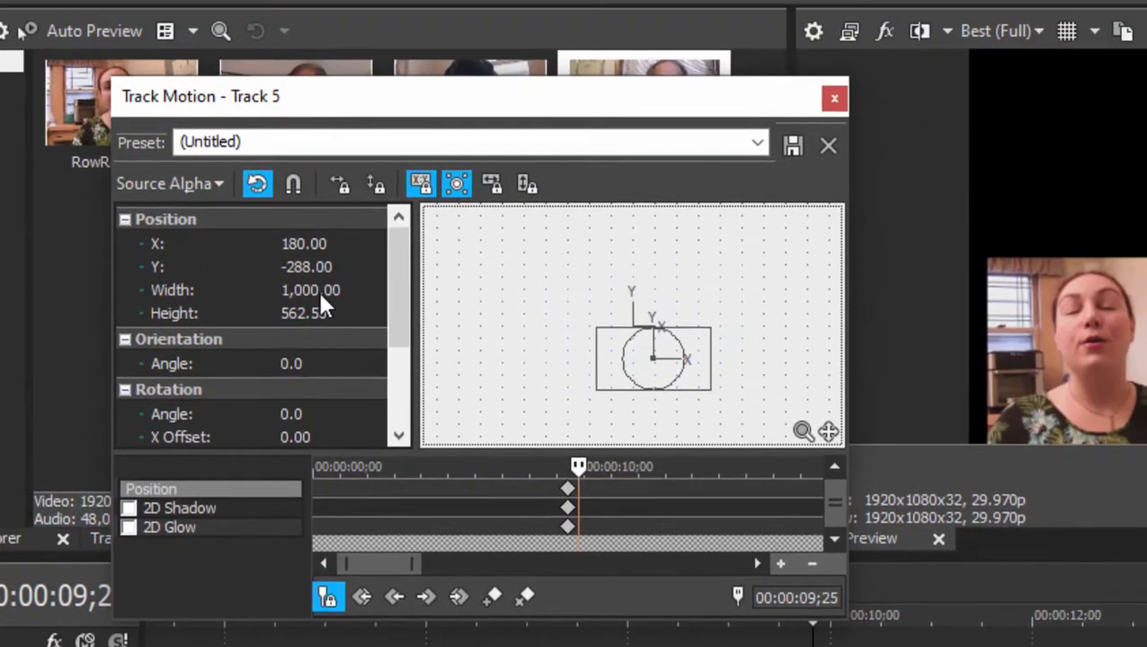
left_click(492, 598)
Step: Set the RowRow2 track's width to 0 at its first position keyframe, 00:00:09;12, keeping the aspect ratio locked
left_click(363, 598)
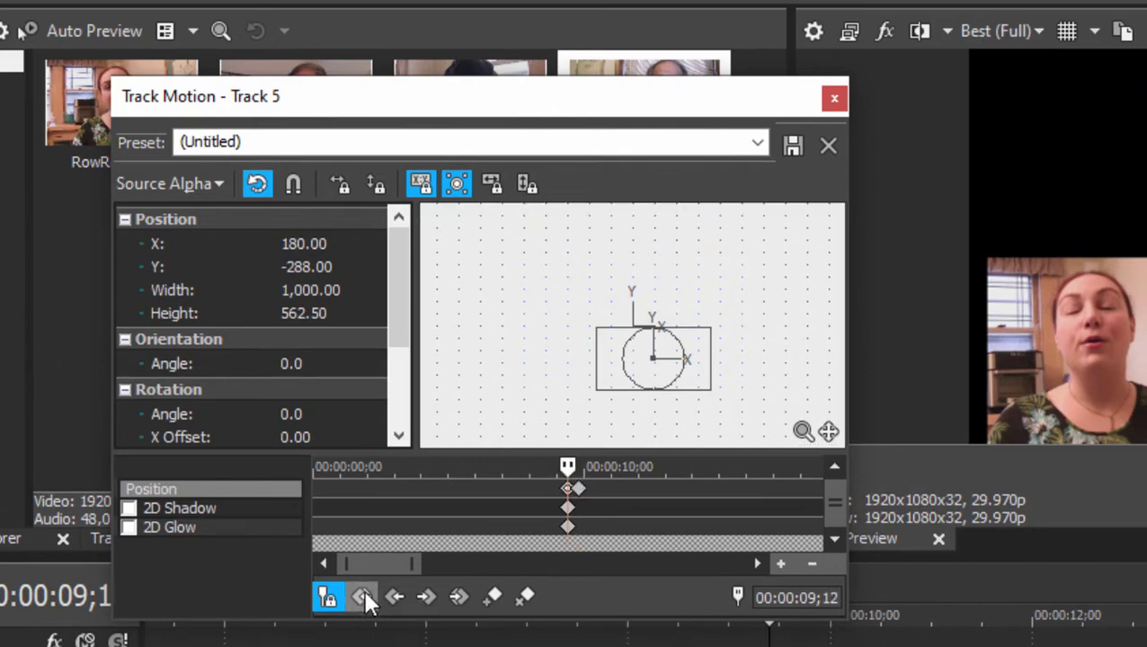
left_click(340, 289)
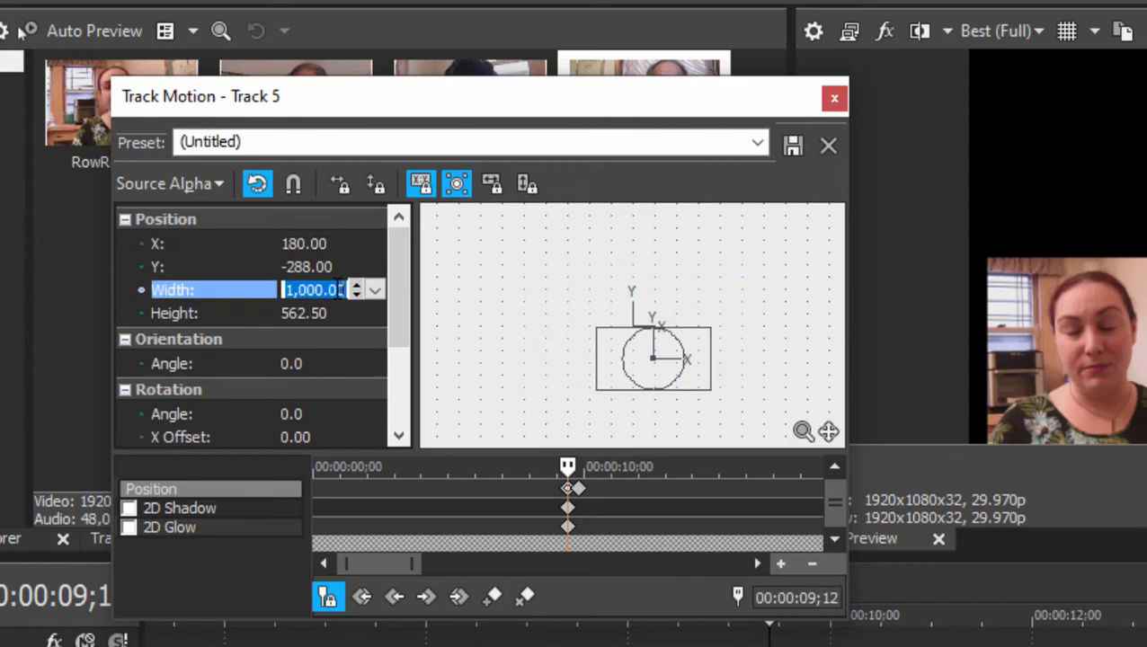
type("0")
key("Tab")
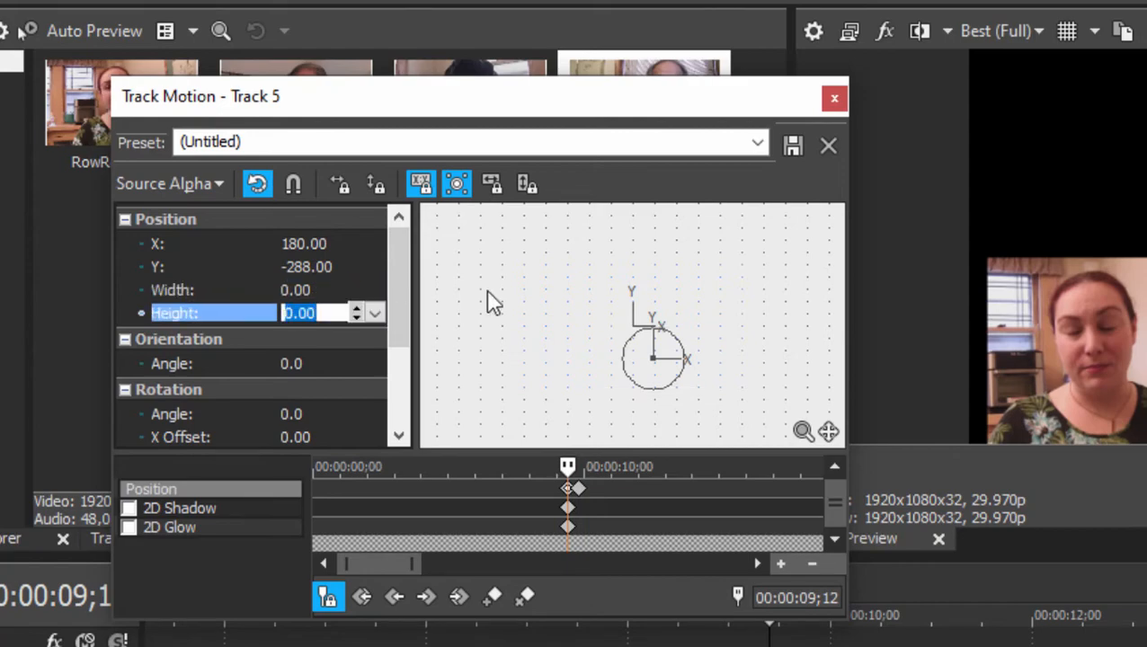
Step: Scrub the main timeline from the start of the RowRow2 clip to 00:00:10;02 to check how its picture grows
left_click_drag(658, 108, 640, 71)
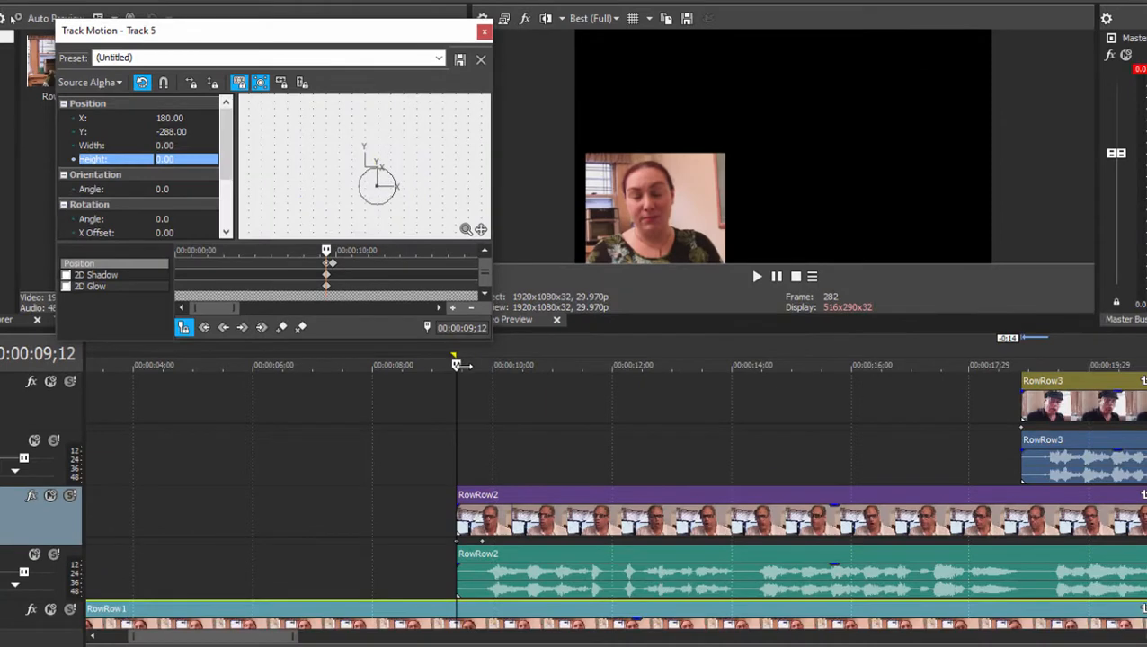
left_click(634, 506)
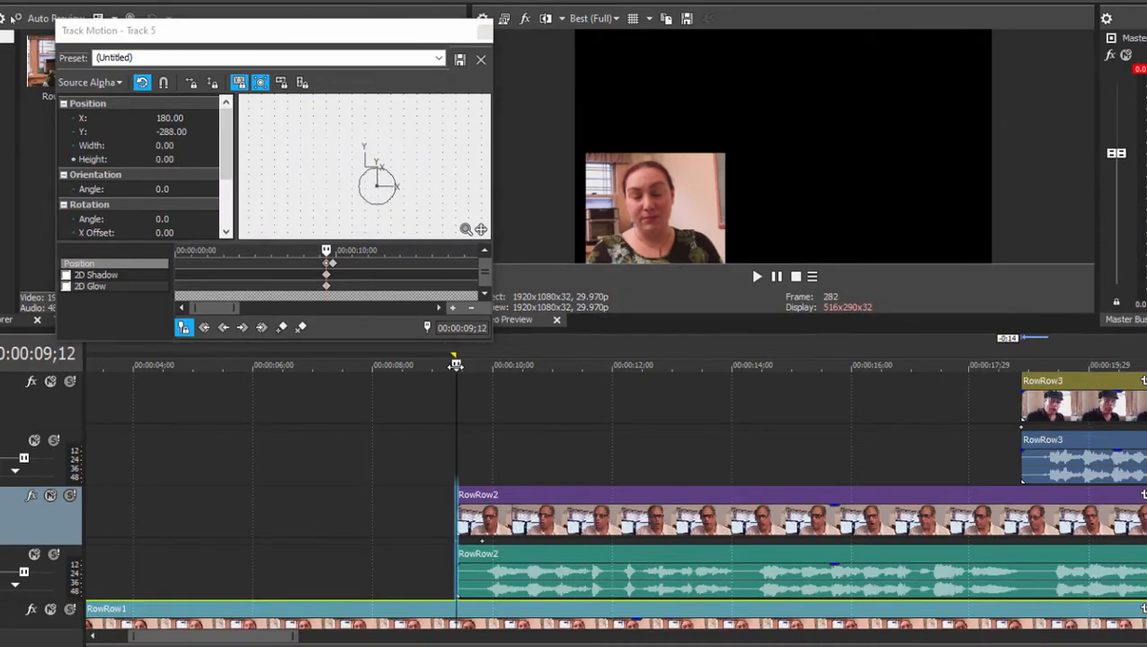
left_click_drag(455, 363, 496, 348)
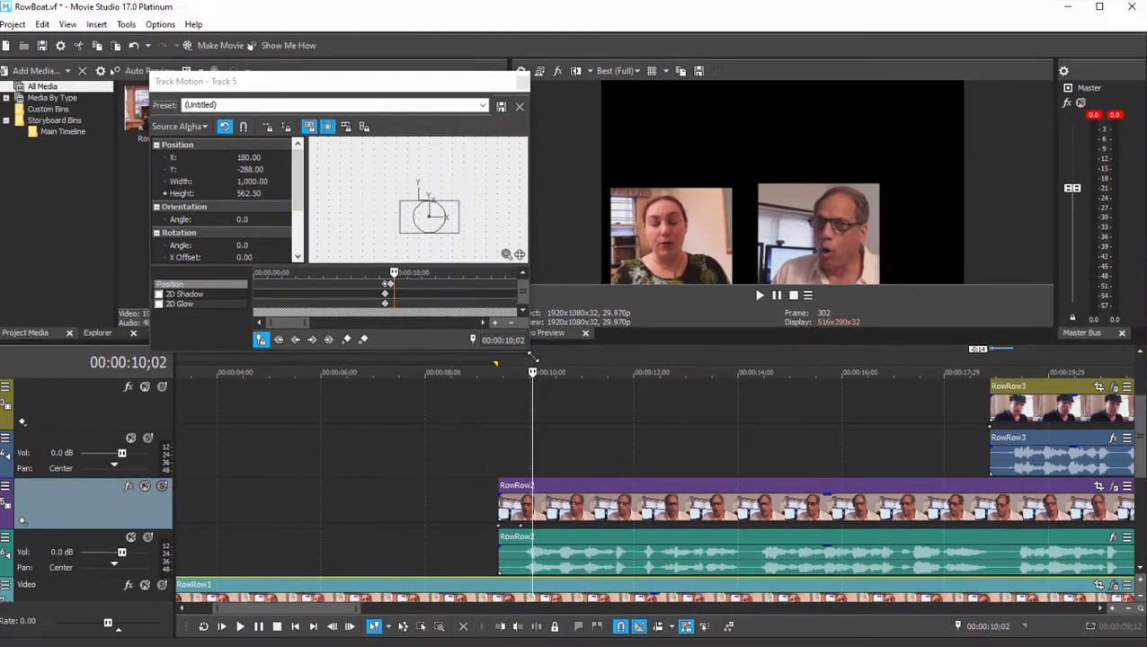
Step: Switch to VLC media player to view the finished video RowBoatFinal.mp4
left_click(401, 629)
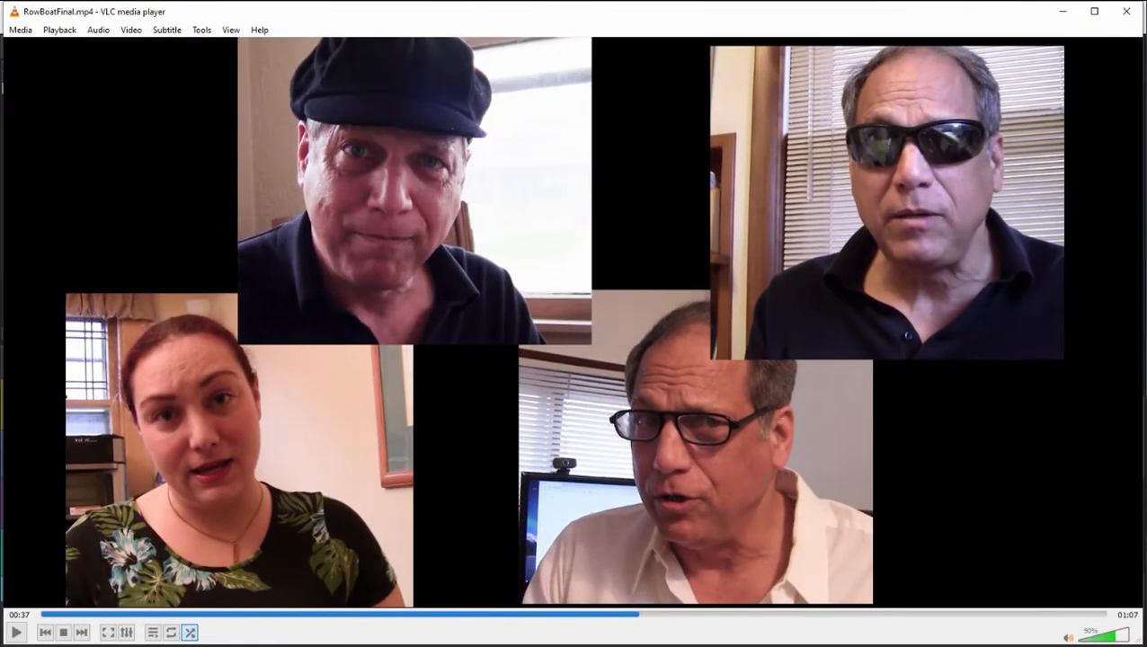